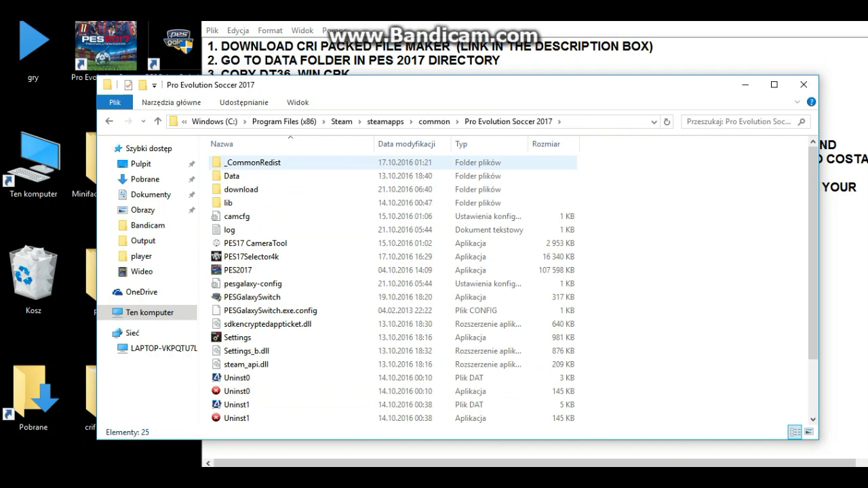
Step: Copy dt36_win.cpk from the Pro Evolution Soccer 2017 Data folder and paste it onto the desktop
double_click(231, 175)
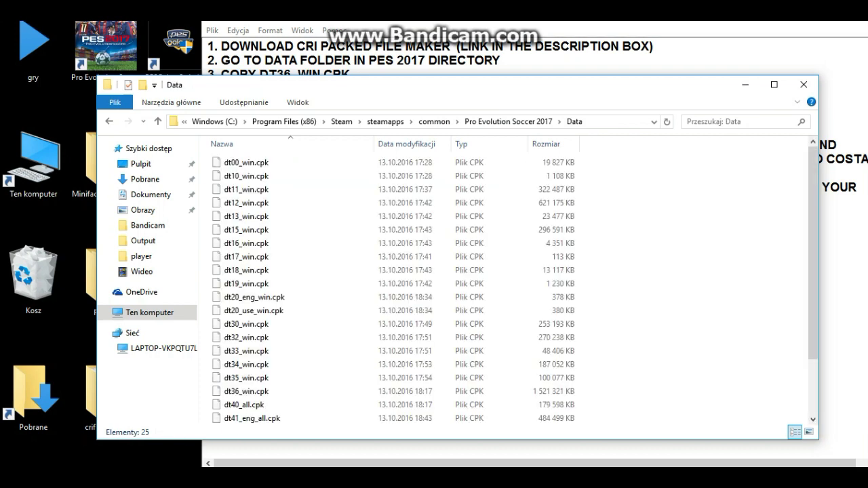
drag(208, 71, 273, 65)
drag(351, 74, 209, 75)
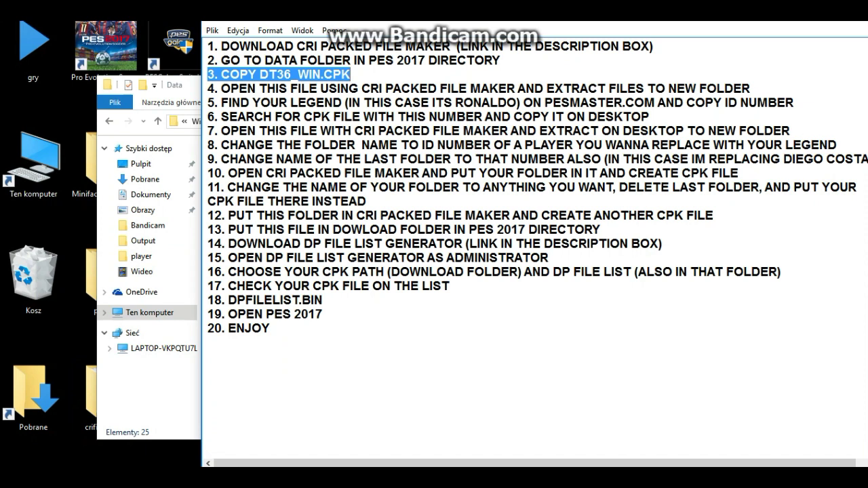
click(149, 379)
click(244, 392)
right_click(246, 391)
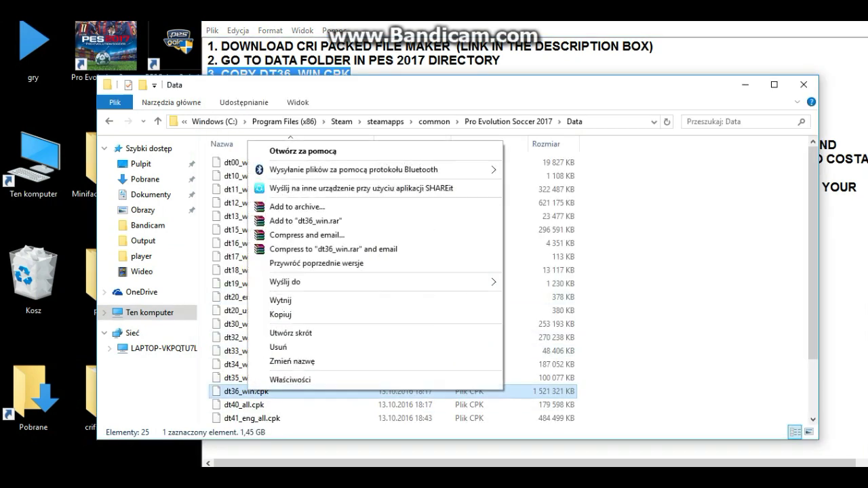
click(281, 314)
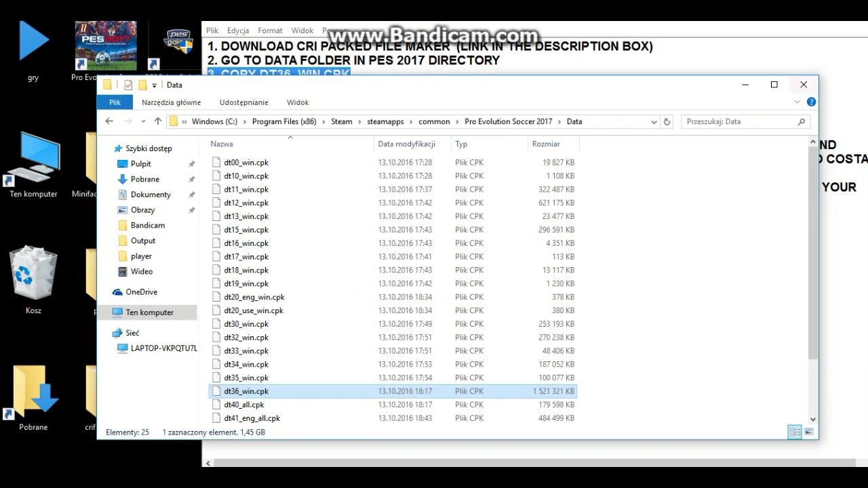
click(804, 85)
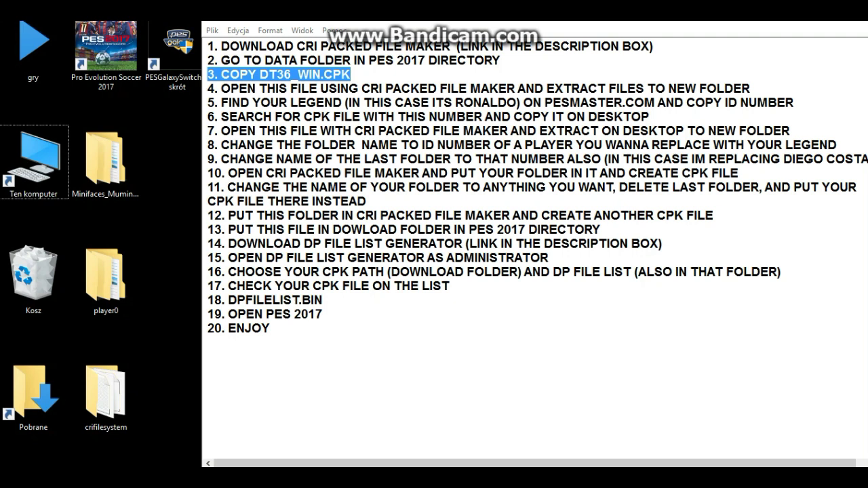
right_click(174, 185)
click(193, 241)
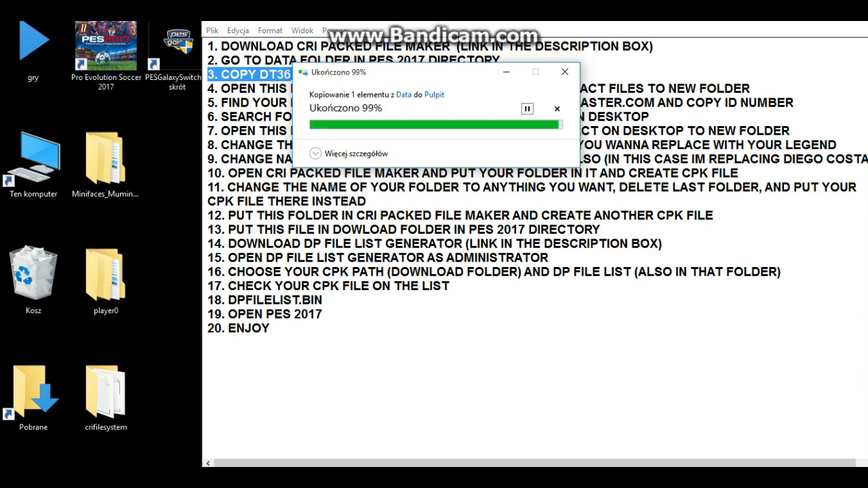
Step: Launch CriPackedFileMaker from the desktop's crifilesystem folder and load the desktop copy of dt36_win.cpk into it
drag(207, 88, 752, 89)
click(750, 88)
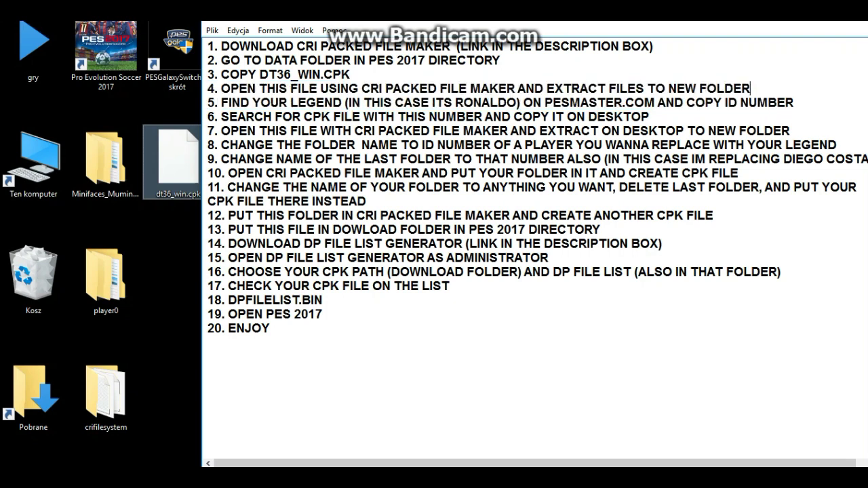
double_click(105, 397)
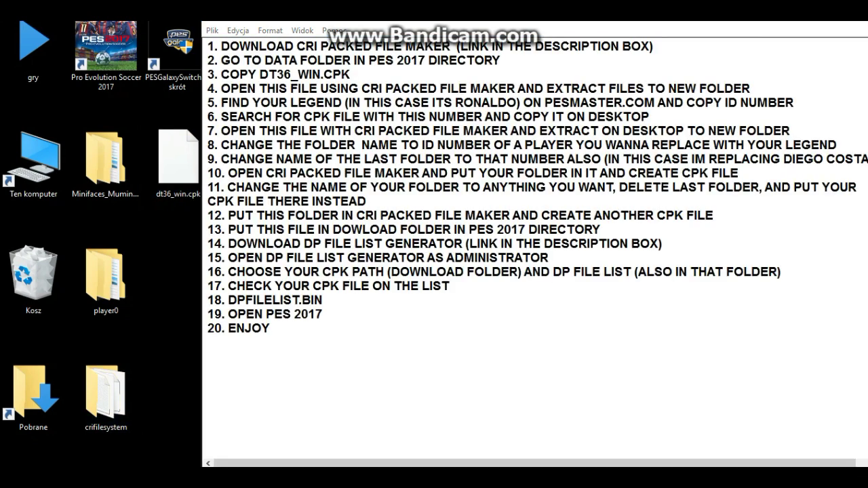
drag(380, 104, 475, 61)
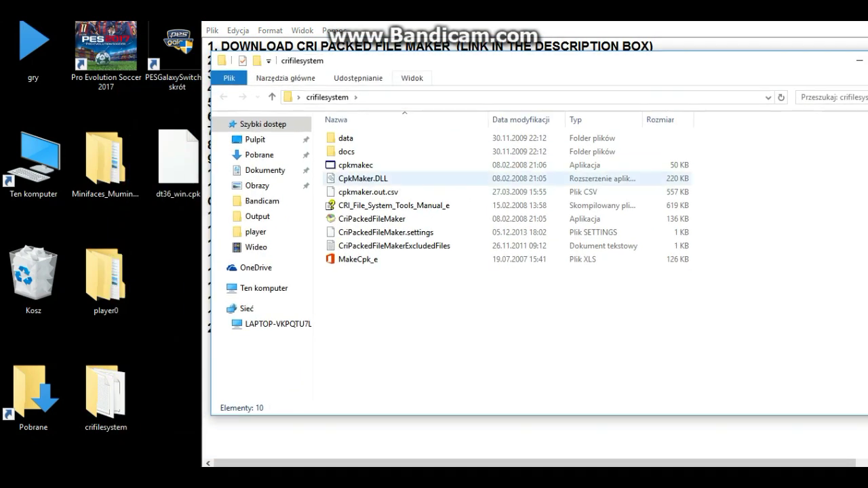
double_click(379, 219)
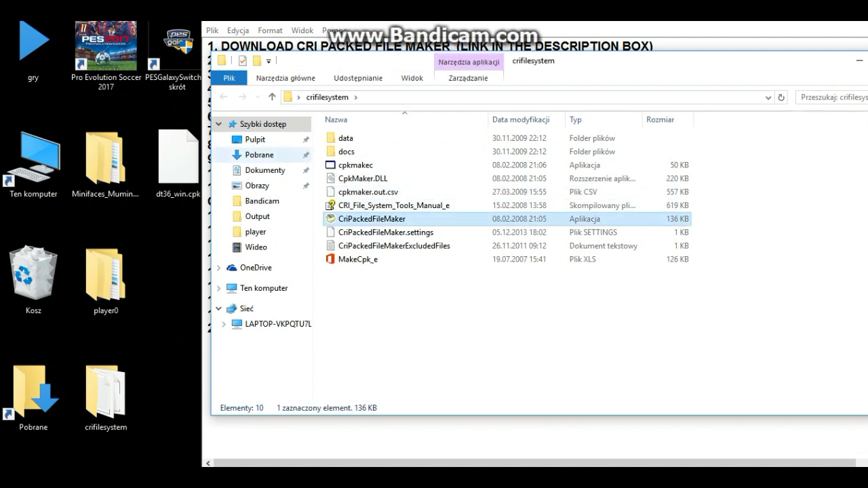
drag(217, 46, 396, 46)
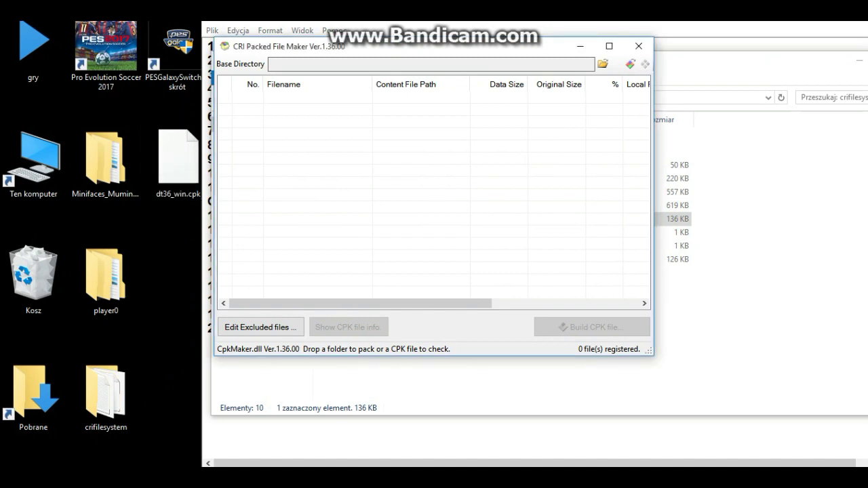
drag(178, 160, 407, 196)
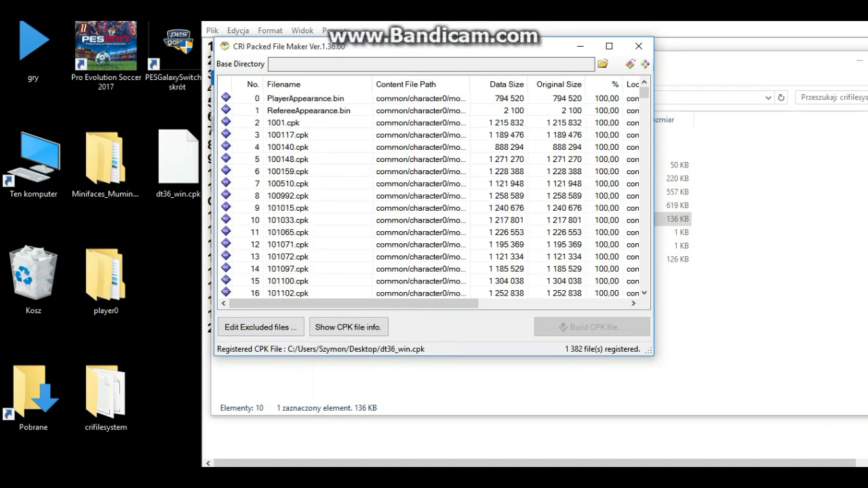
Step: Extract the archive's content files into a new desktop folder named "new folder", and close CRI Packed File Maker and the crifilesystem window
click(645, 64)
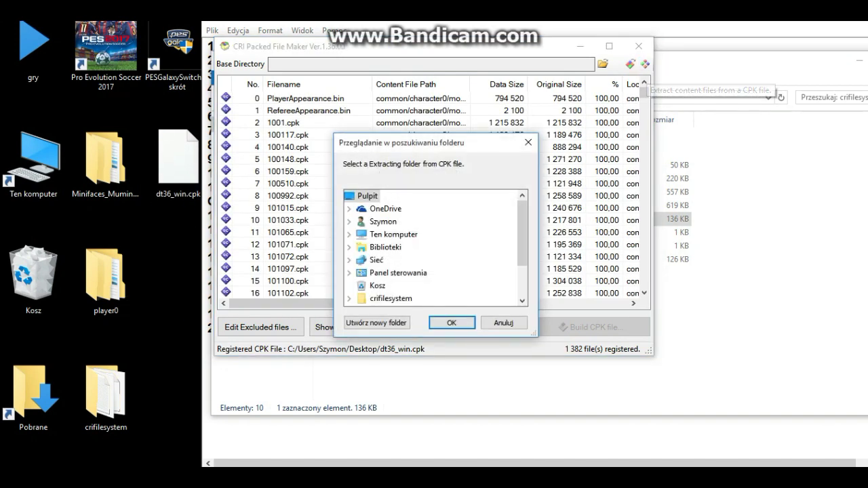
click(376, 323)
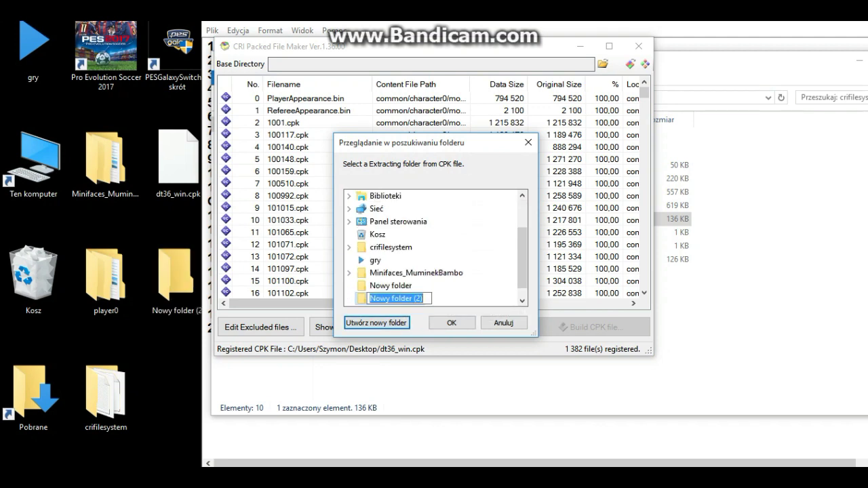
text(new f)
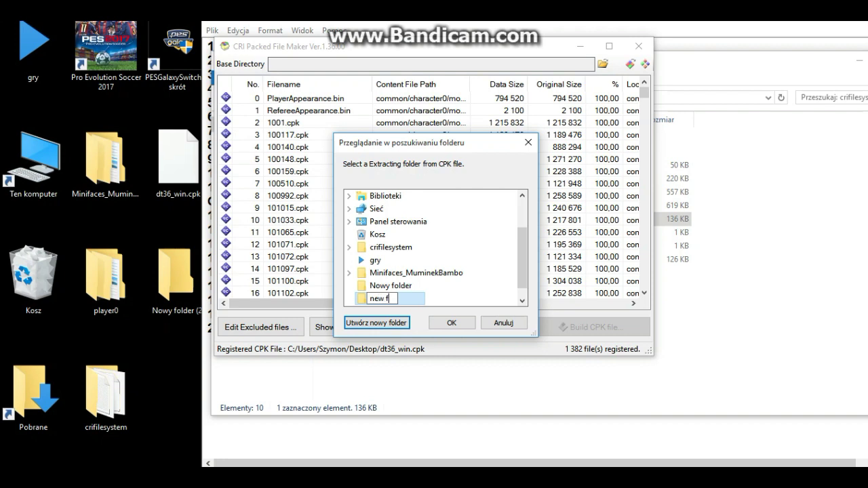
text(older)
key(Return)
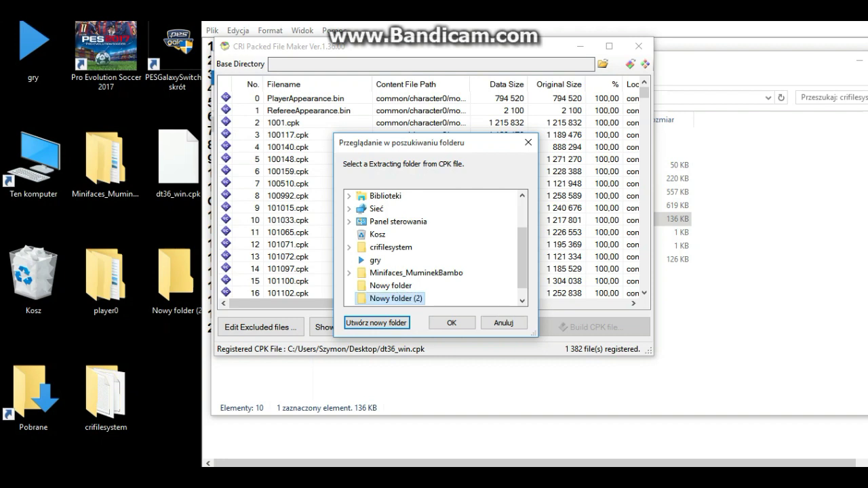
key(Return)
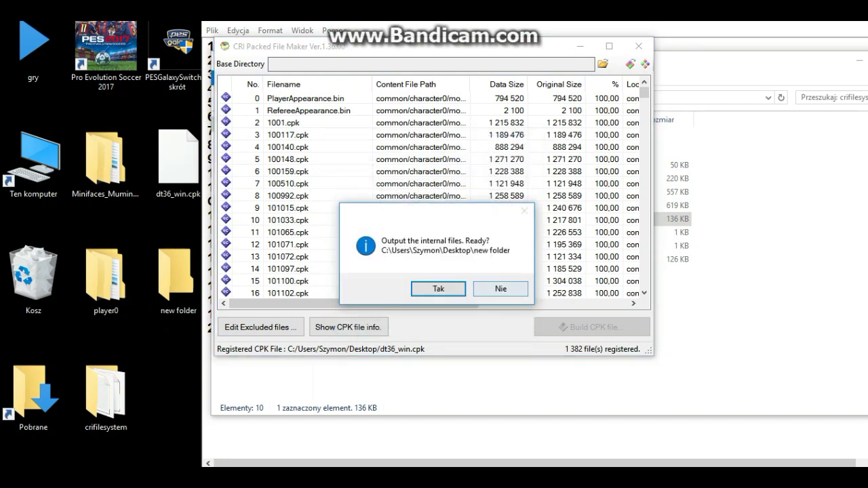
key(Return)
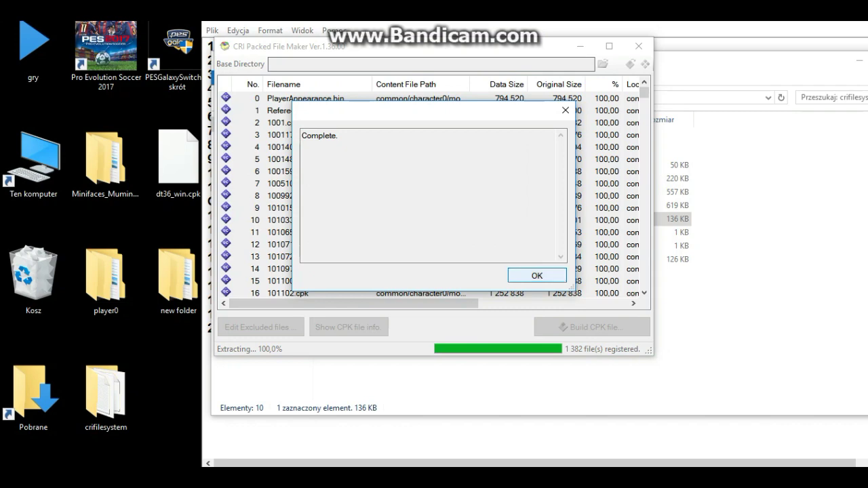
key(Return)
click(638, 46)
drag(639, 61, 537, 57)
click(758, 56)
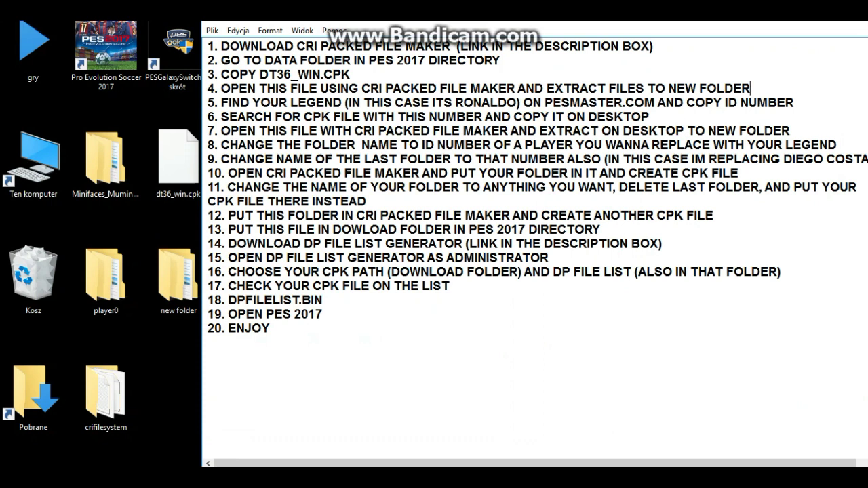
Step: Switch to the browser and search pesmaster.com for RONALDO
drag(207, 102, 792, 102)
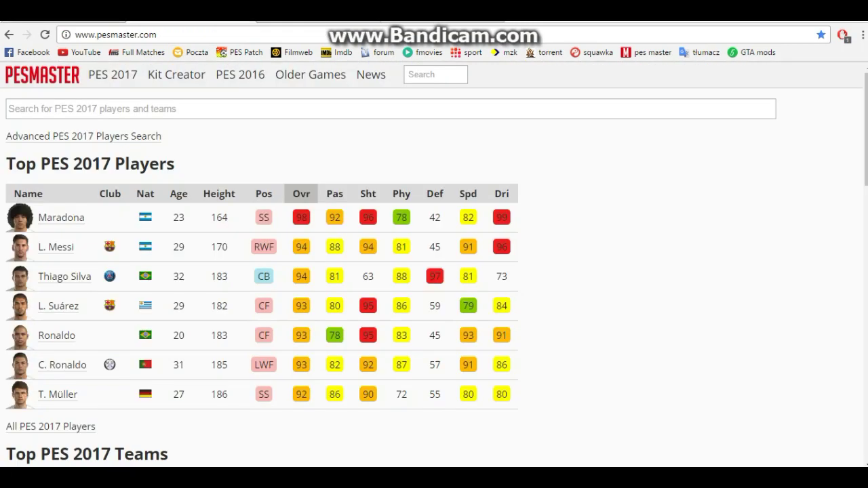
click(136, 109)
click(436, 75)
text(r)
key(Down)
key(Return)
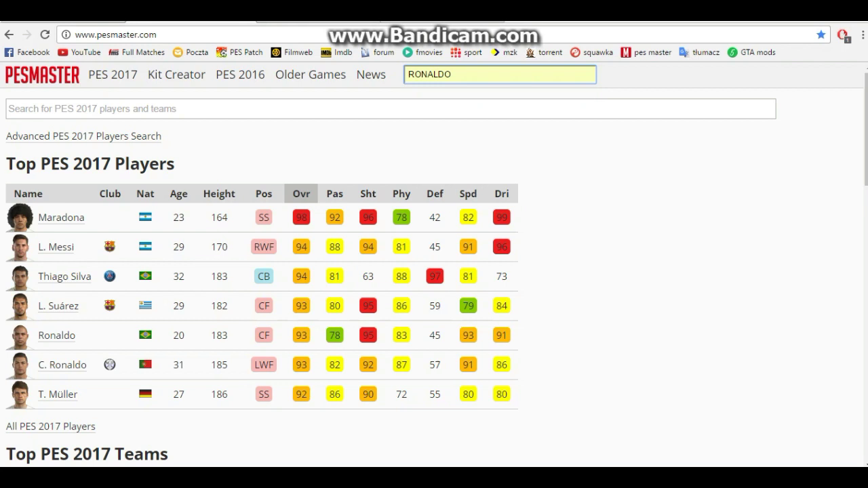
key(Return)
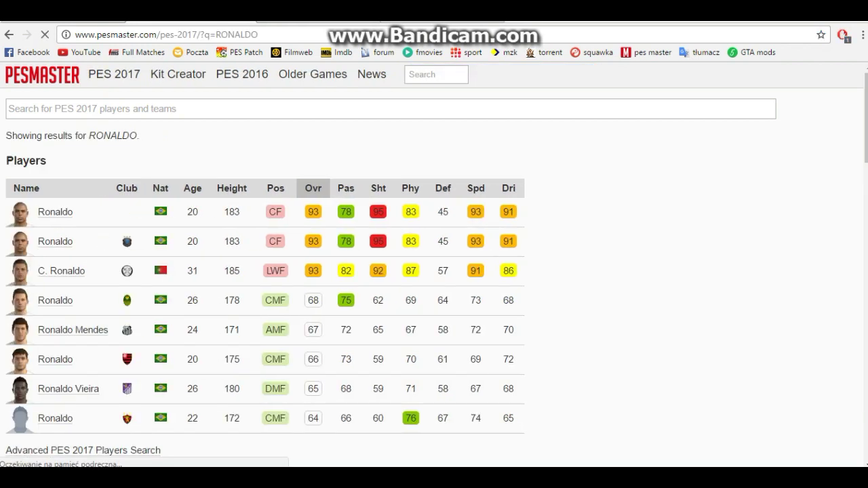
Step: Open the profile of the 93-rated Brazilian Ronaldo without a club and copy the player ID 2137 from the page address
click(55, 211)
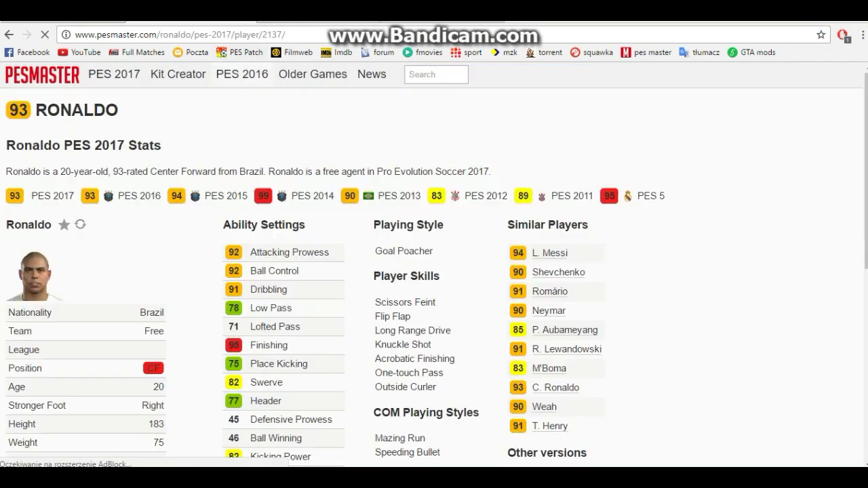
double_click(272, 35)
right_click(270, 36)
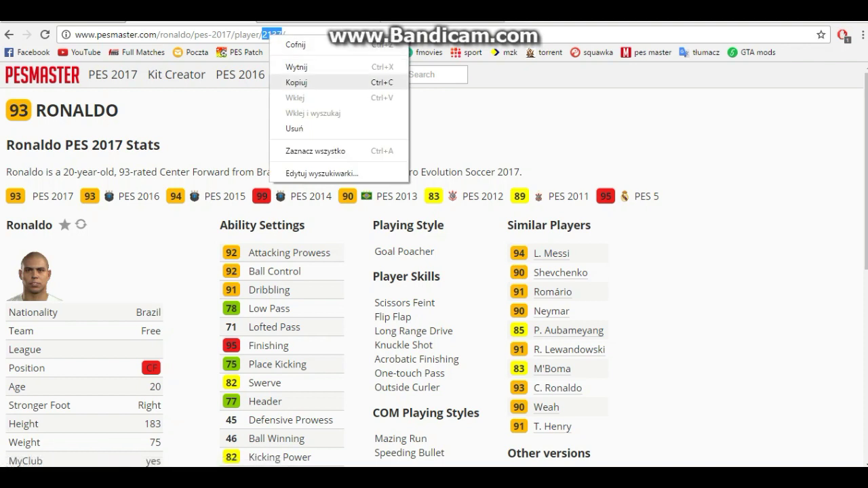
click(291, 81)
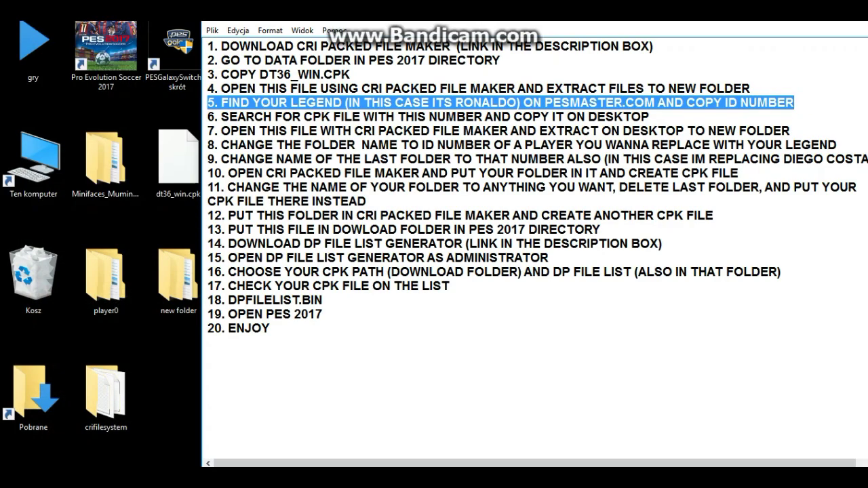
Step: In the desktop's "new folder", go to common/character0/model/character/face/real and search it for the copied ID 2137
drag(208, 117, 649, 116)
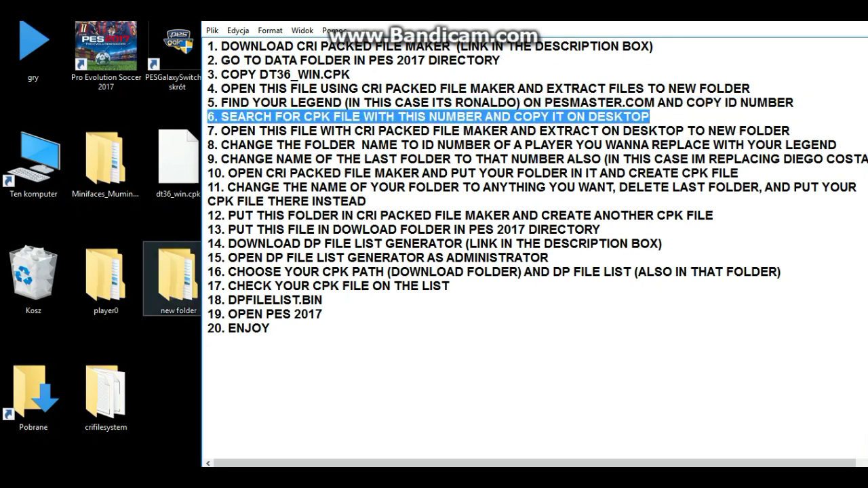
double_click(269, 151)
double_click(269, 150)
double_click(269, 150)
double_click(269, 151)
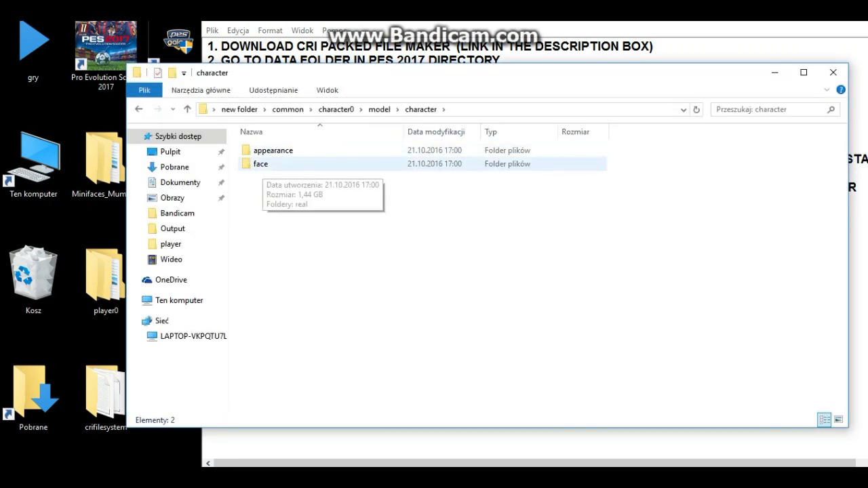
double_click(261, 163)
double_click(262, 150)
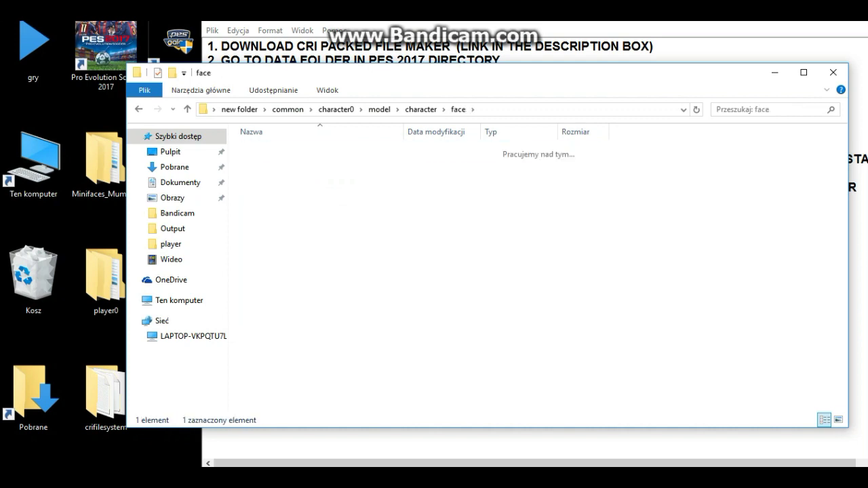
right_click(734, 106)
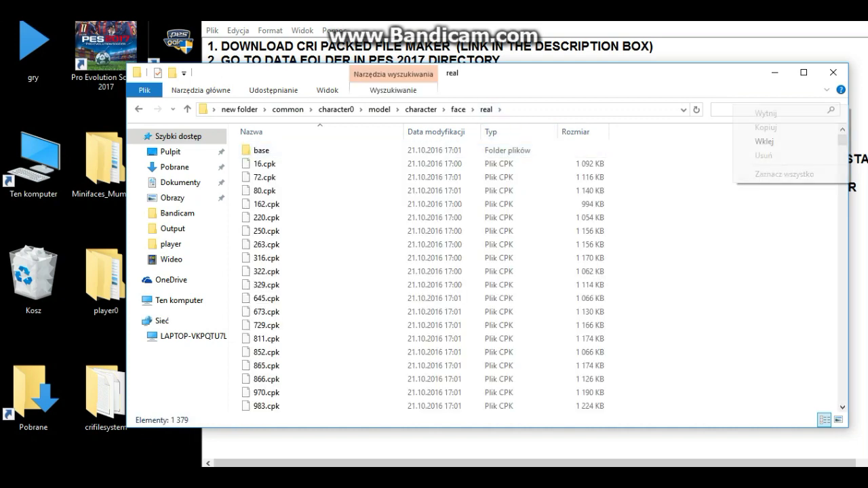
click(764, 141)
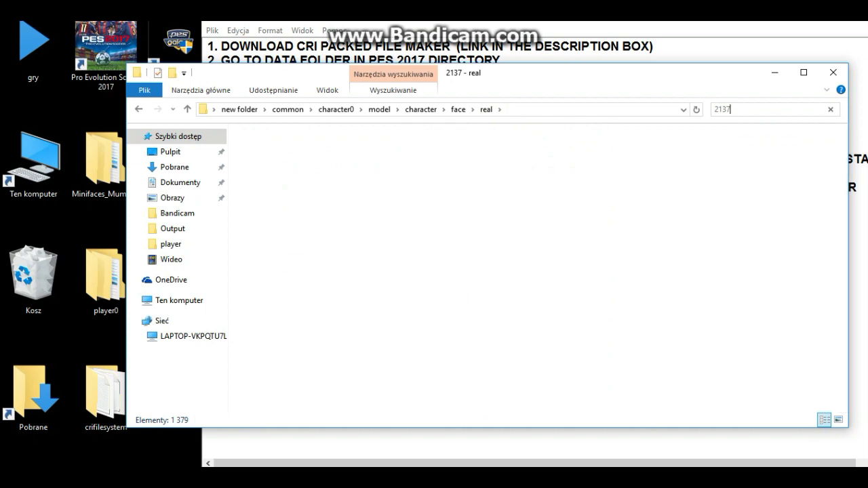
Step: Copy 2137.cpk from the search results, close the folder window and paste the file onto the desktop
click(424, 139)
right_click(424, 139)
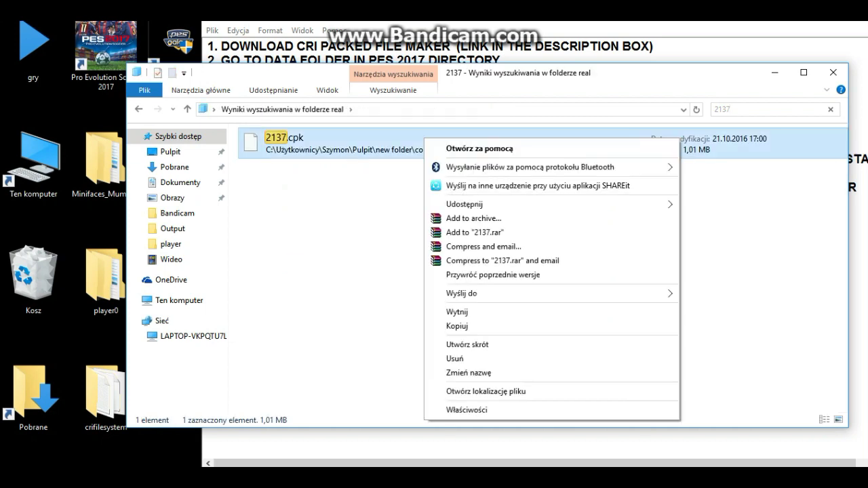
click(457, 326)
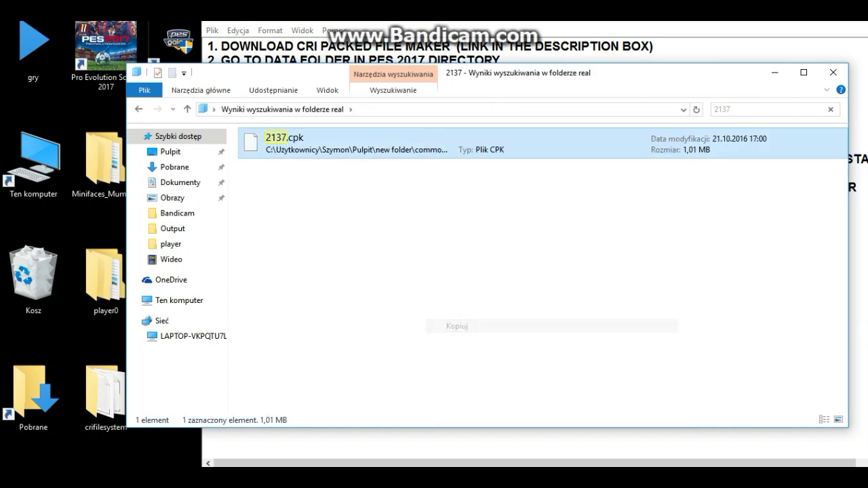
click(833, 72)
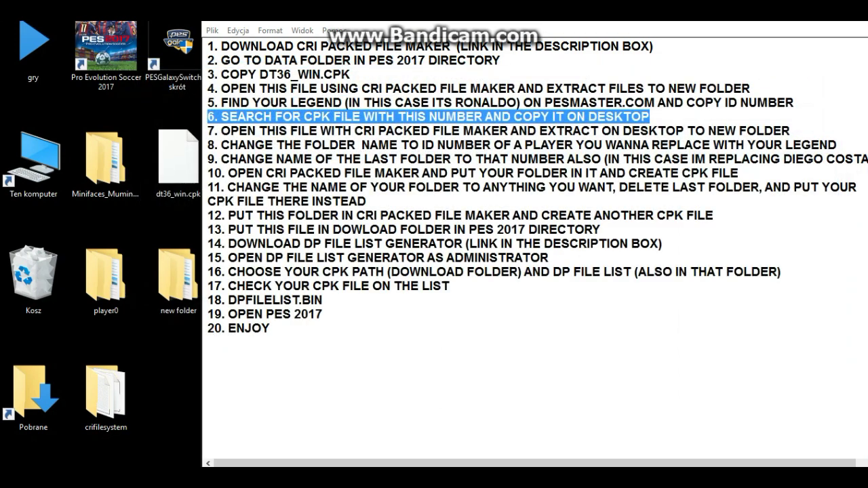
right_click(164, 390)
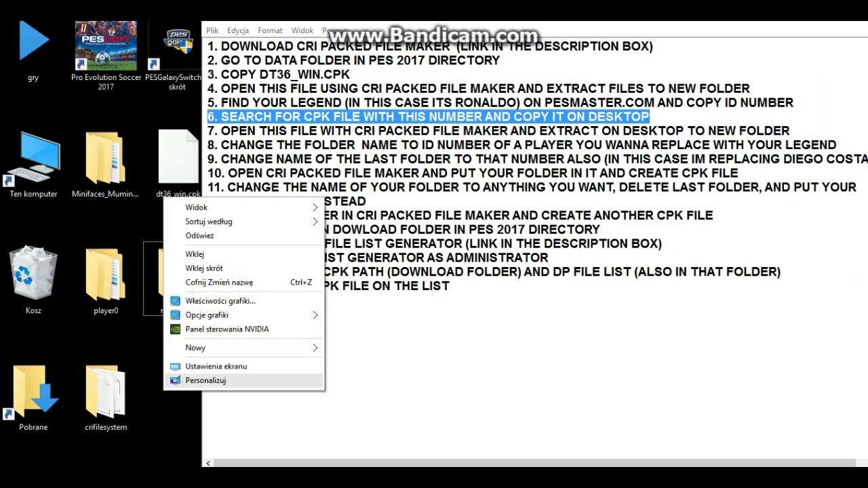
click(196, 254)
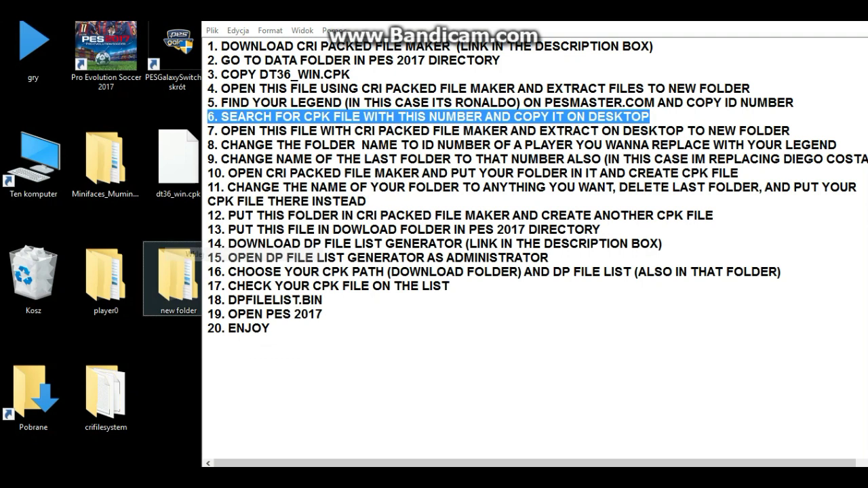
Step: Delete dt36_win.cpk from the desktop and move the "new folder" and 2137.cpk icons up into the freed spaces
right_click(185, 182)
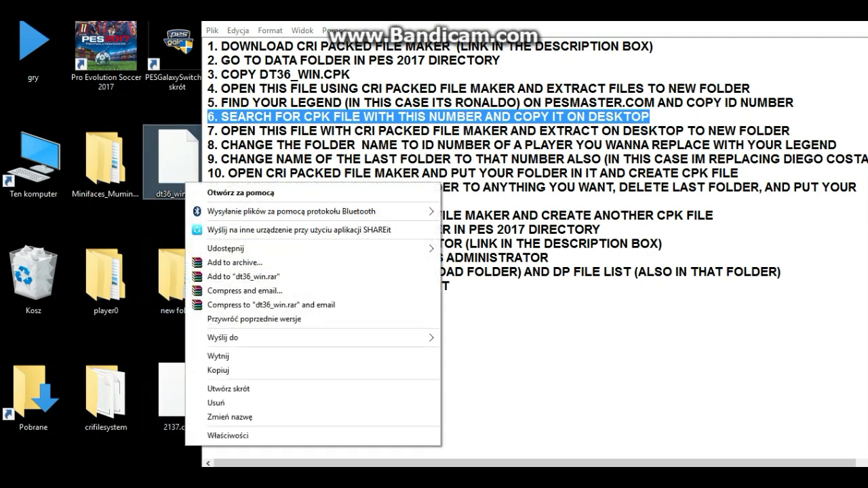
click(224, 403)
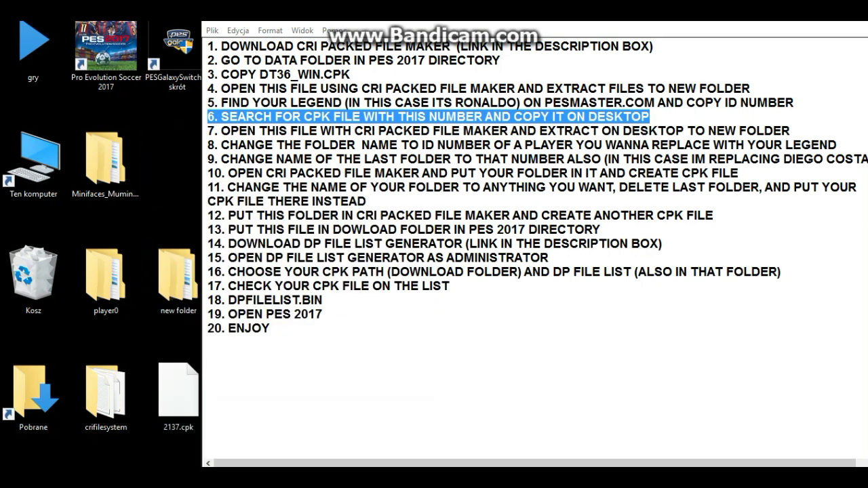
drag(208, 131, 528, 131)
drag(632, 117, 773, 130)
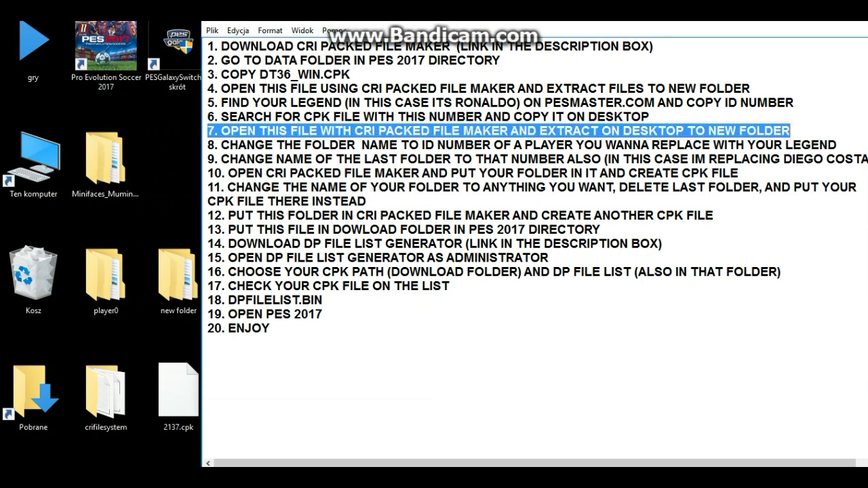
drag(178, 277, 181, 163)
drag(177, 393, 178, 278)
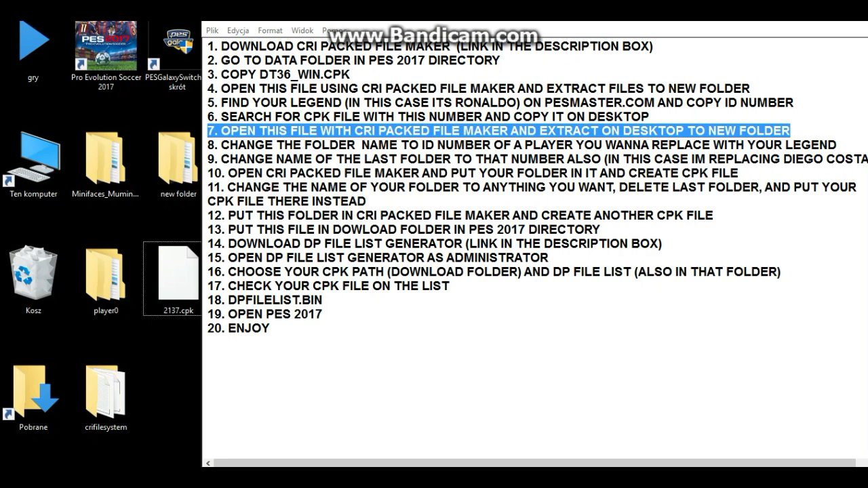
Step: Launch CriPackedFileMaker from the crifilesystem folder and load the desktop's 2137.cpk into it
key(alt+Tab)
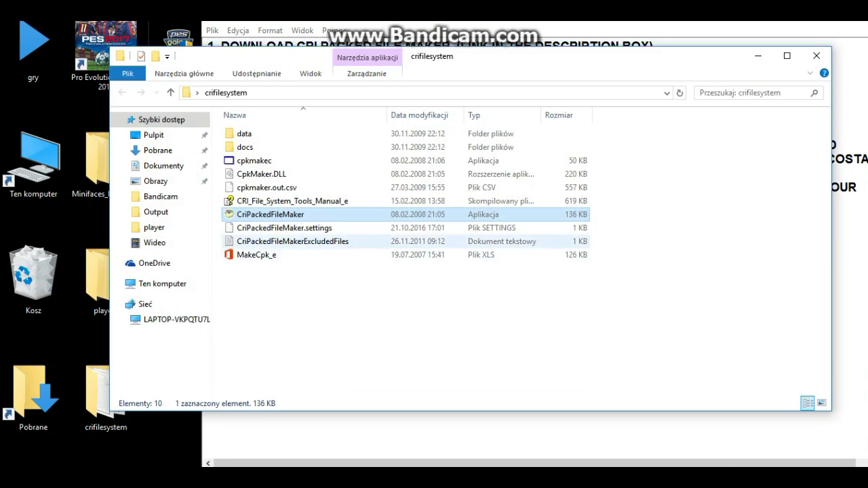
double_click(270, 214)
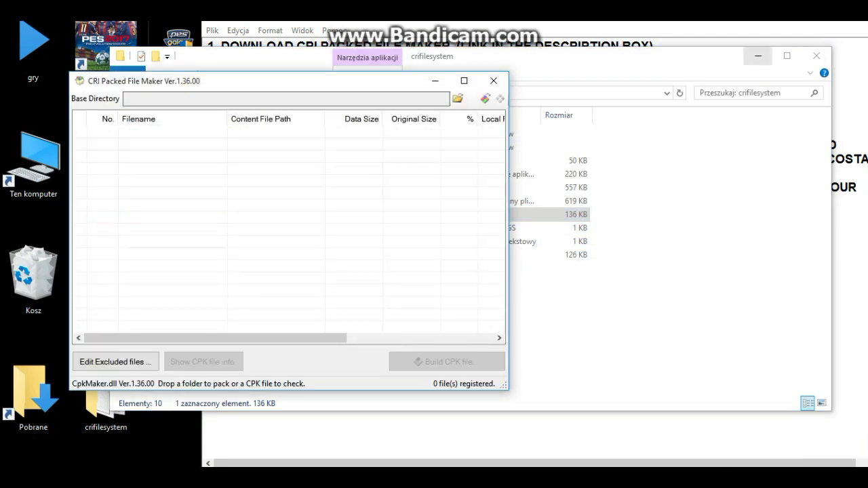
click(758, 56)
drag(271, 80, 433, 44)
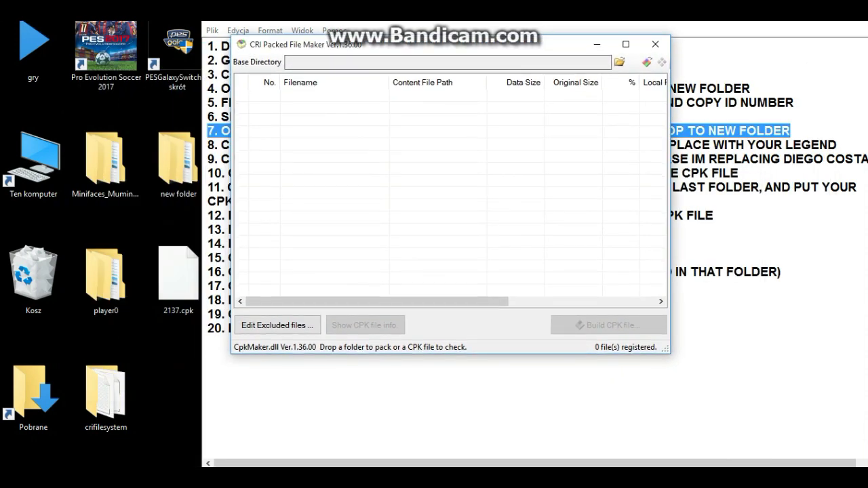
drag(179, 274, 380, 197)
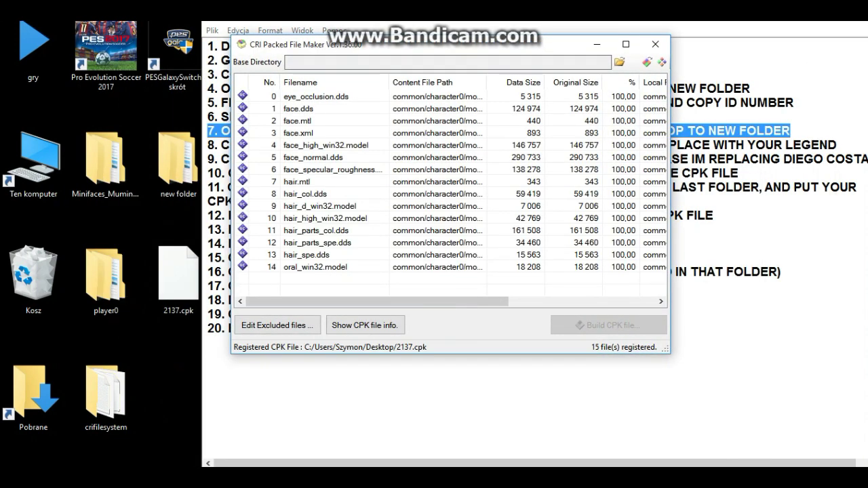
Step: Extract the contents of 2137.cpk into a newly created folder on the desktop and close CRI Packed File Maker
click(661, 61)
click(377, 323)
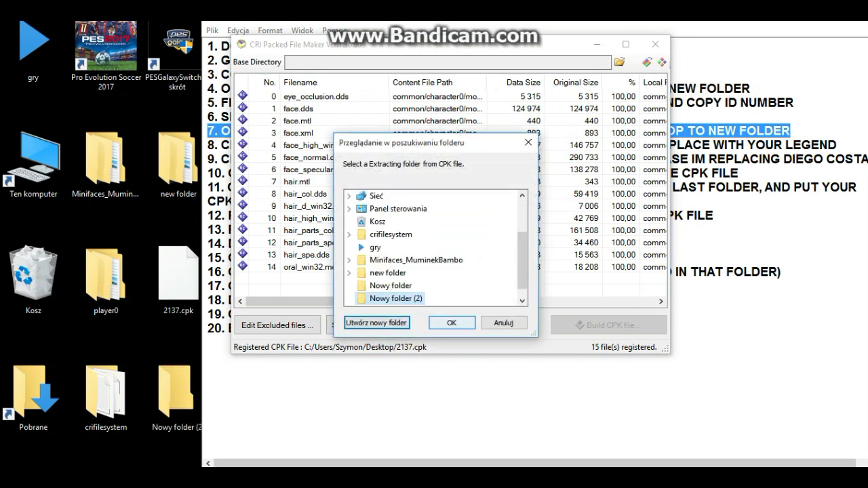
click(451, 323)
key(Return)
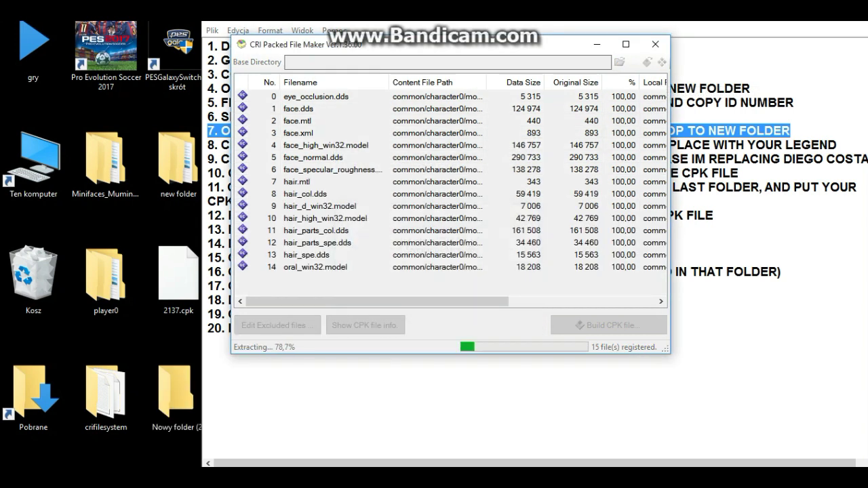
key(Return)
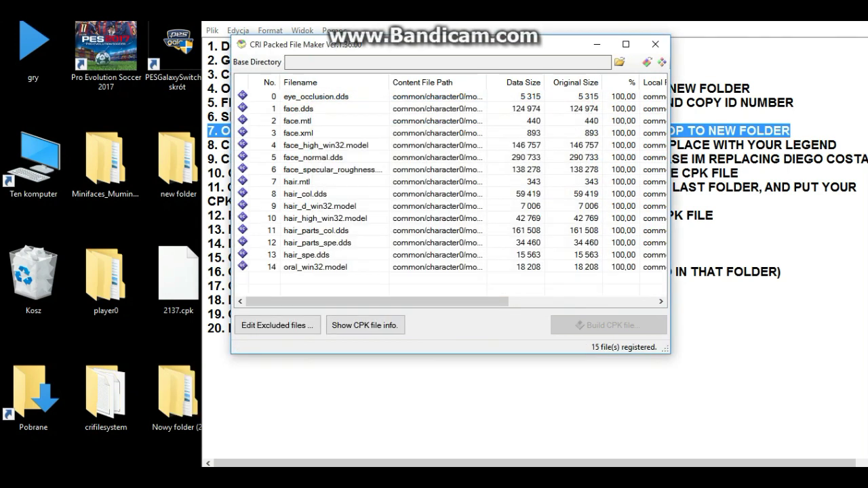
click(655, 44)
drag(208, 144, 736, 144)
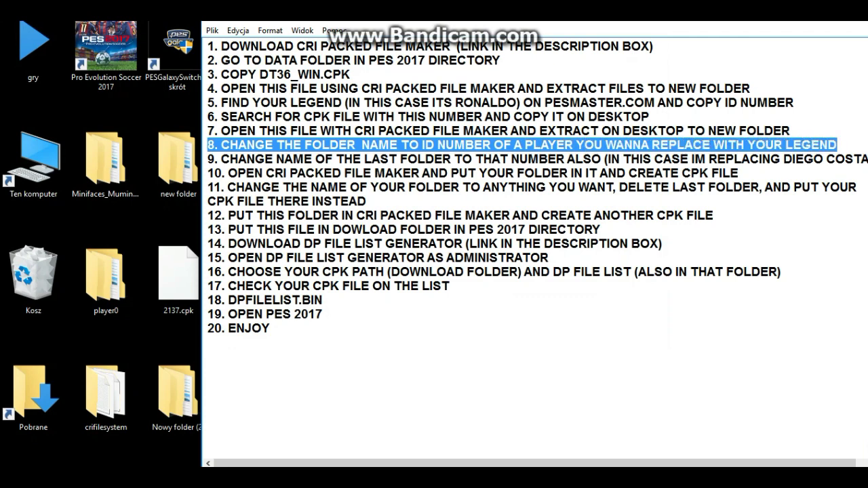
click(146, 477)
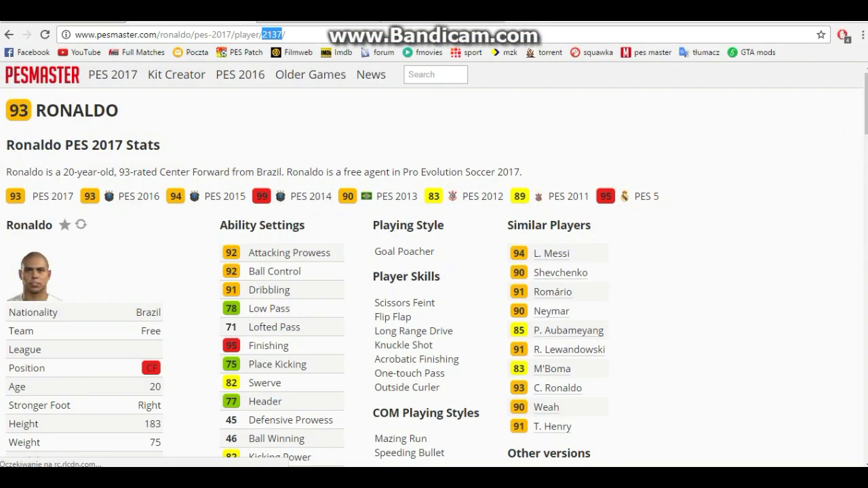
click(436, 75)
text(die)
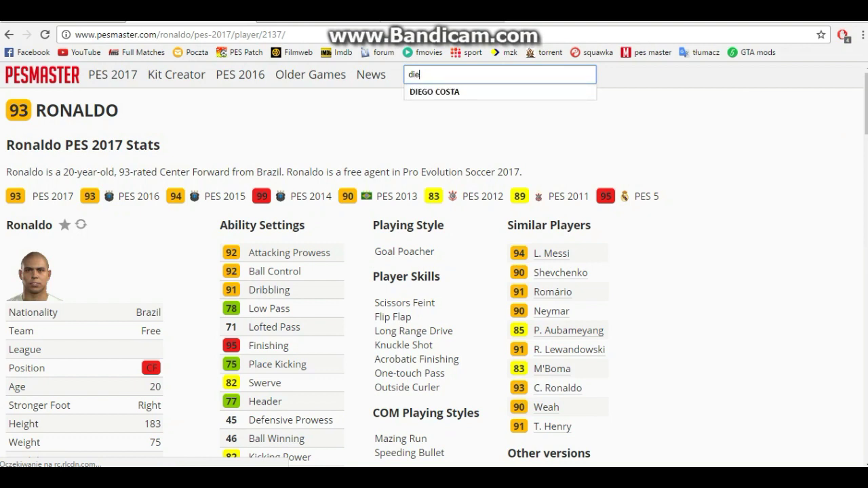
key(Down)
key(Return)
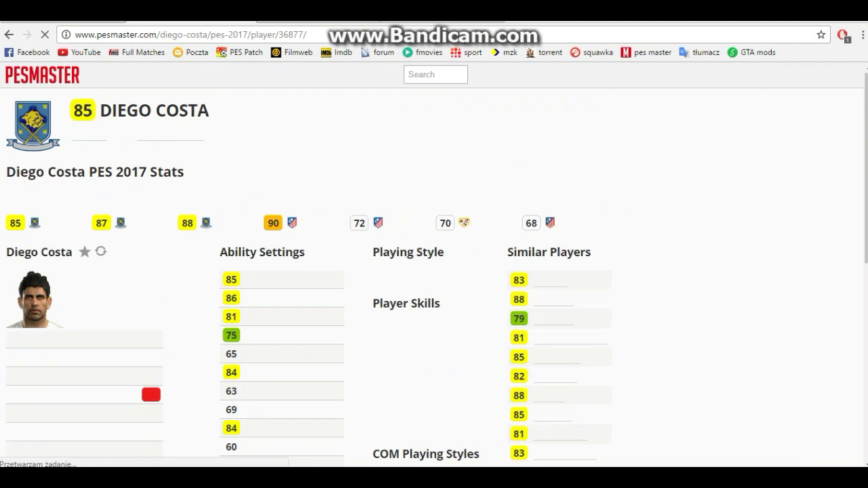
right_click(286, 35)
click(313, 81)
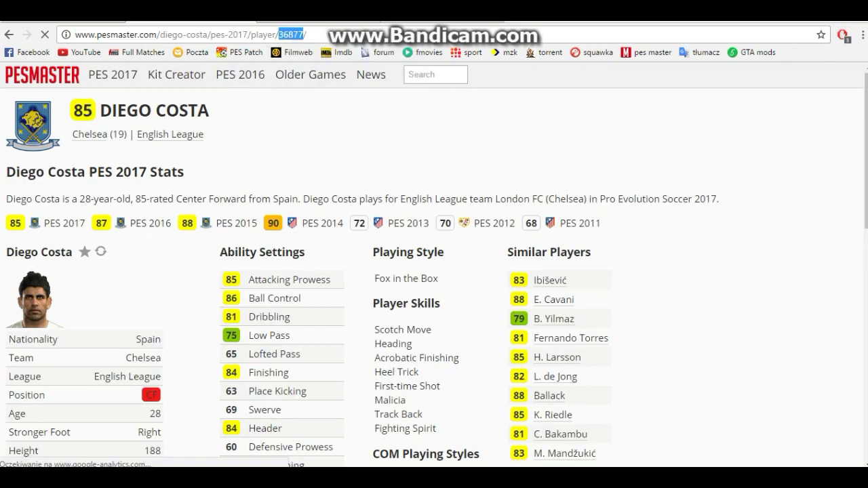
Step: Return to the desktop and rename the extracted folder "Nowy folder (2)" as 36877
key(alt+Tab)
key(super+Down)
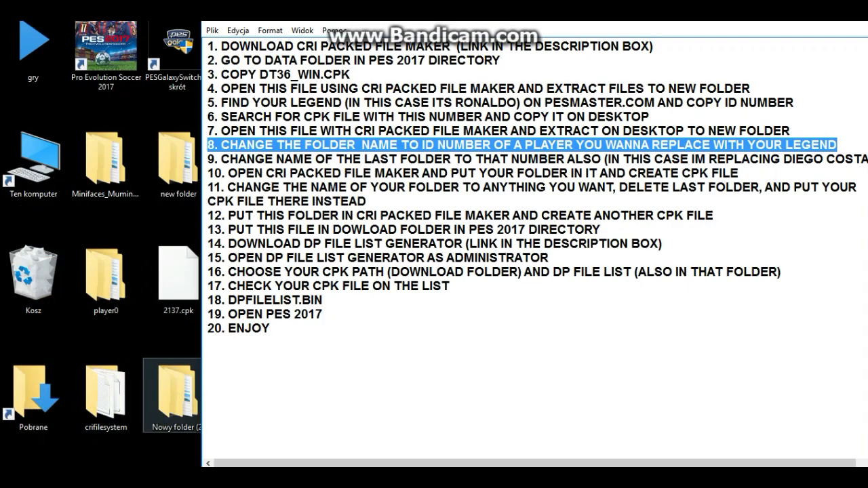
right_click(174, 397)
click(217, 367)
right_click(177, 427)
click(224, 306)
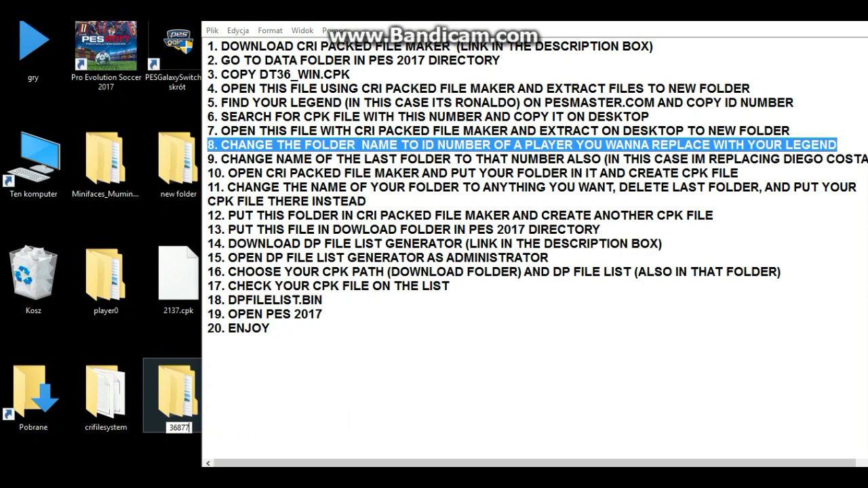
key(Return)
Step: Highlight instruction 9 in the notes and go to common/character0/model/character/face/real inside the desktop's 36877 folder
drag(207, 159, 750, 159)
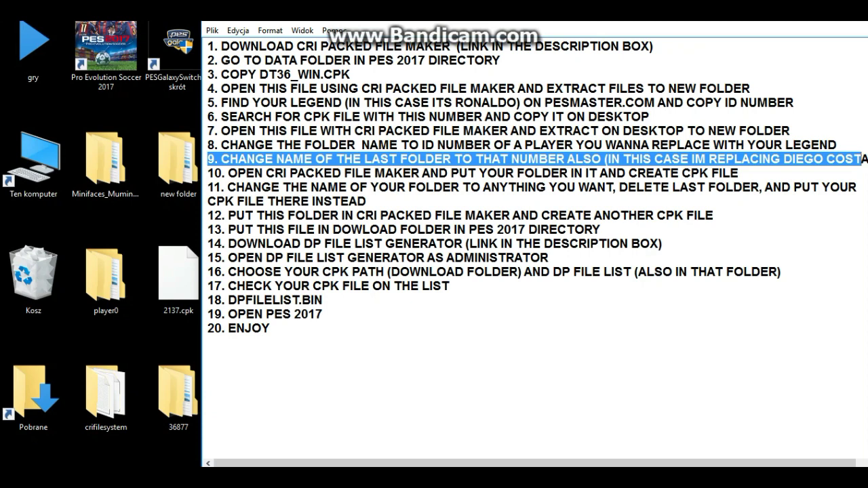
click(208, 159)
double_click(178, 395)
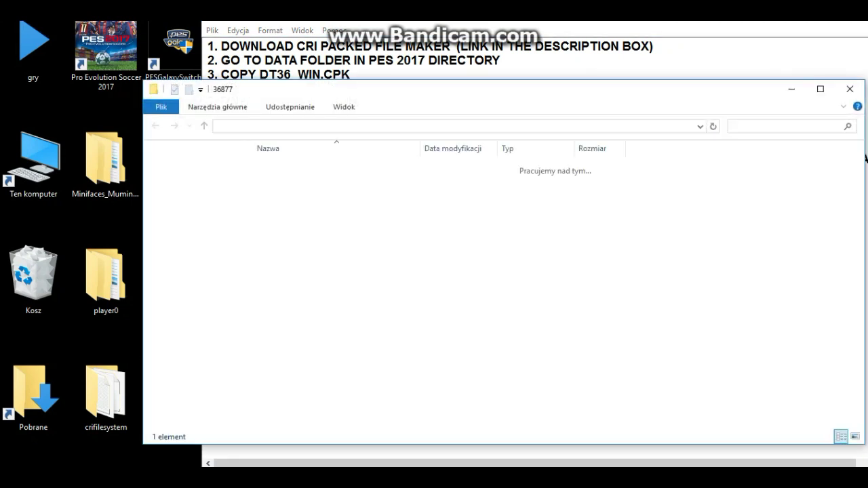
double_click(281, 167)
double_click(282, 167)
double_click(281, 167)
double_click(279, 166)
double_click(279, 166)
double_click(279, 167)
double_click(279, 167)
Step: Rename the 2137 folder inside "real" as 36877 and close the folder window
click(285, 167)
right_click(292, 163)
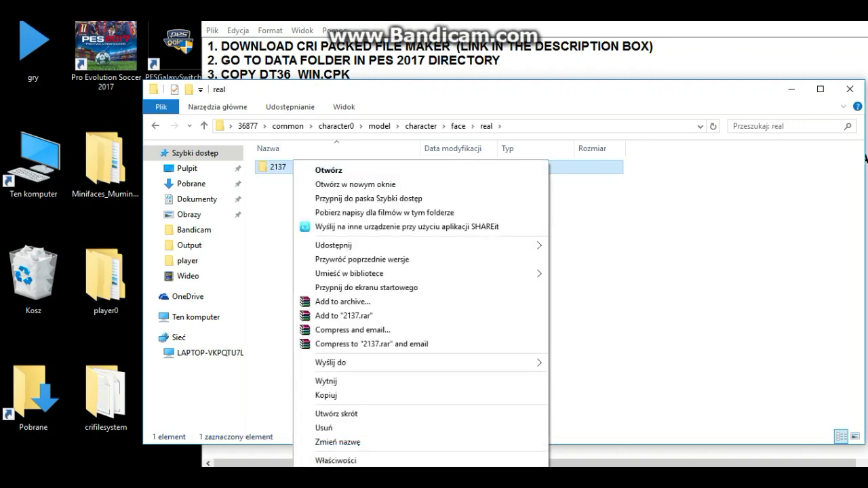
click(336, 443)
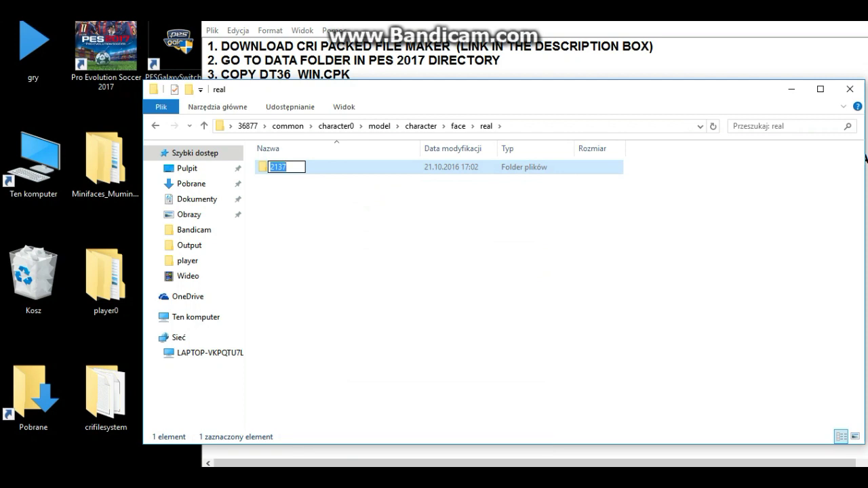
right_click(297, 168)
click(319, 223)
key(Return)
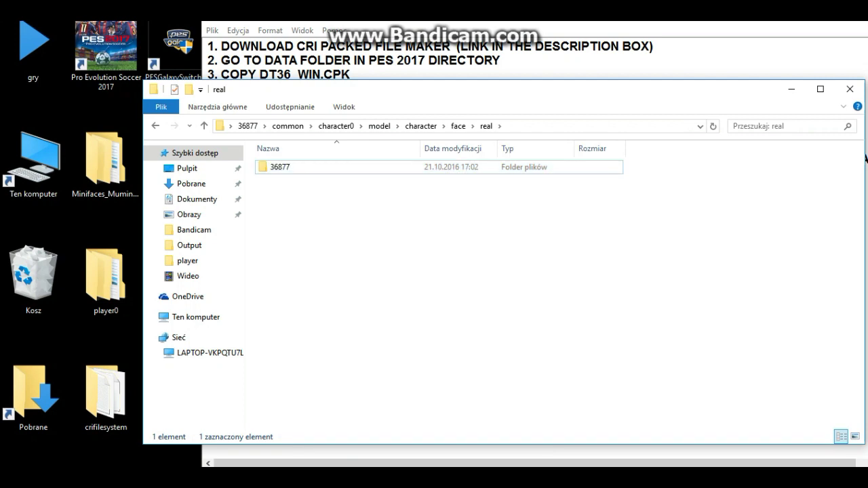
click(850, 89)
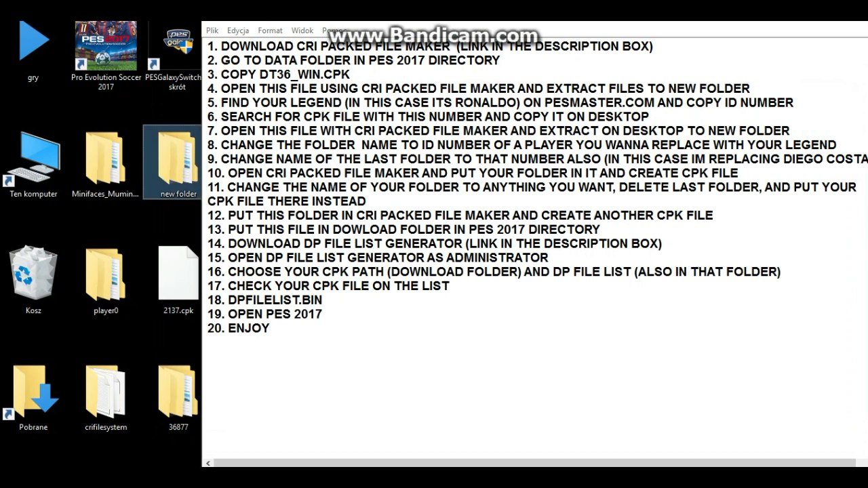
Step: Delete "new folder" from the desktop and bring up the crifilesystem window, moving it below the notes' current instruction
right_click(175, 172)
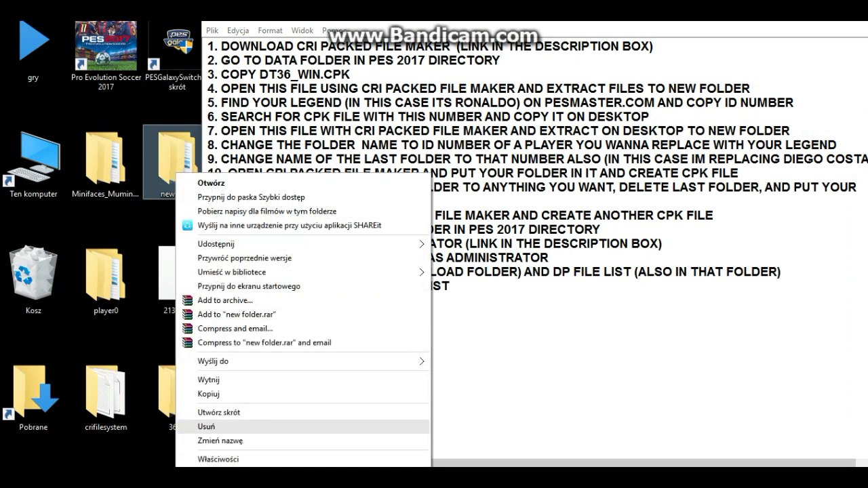
click(206, 427)
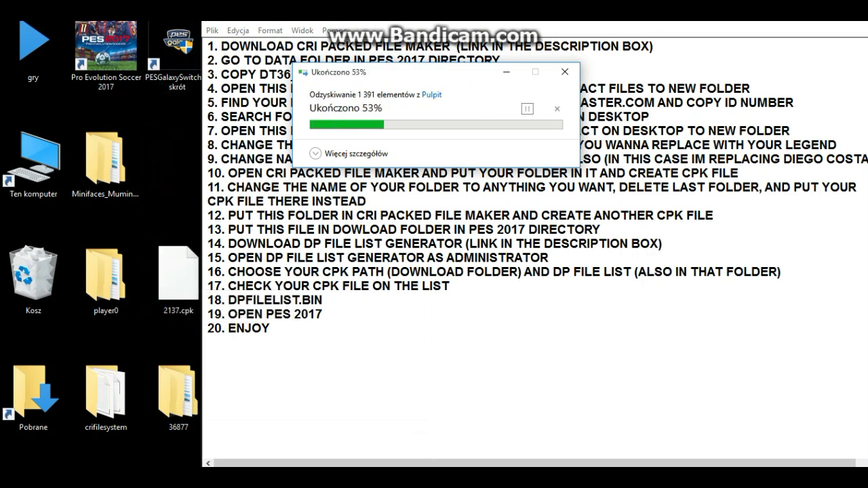
click(186, 435)
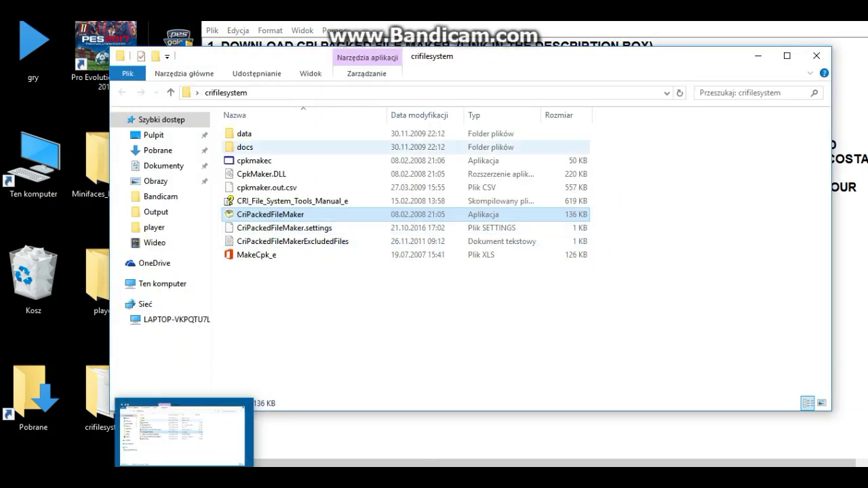
drag(407, 54, 467, 215)
drag(565, 215, 571, 224)
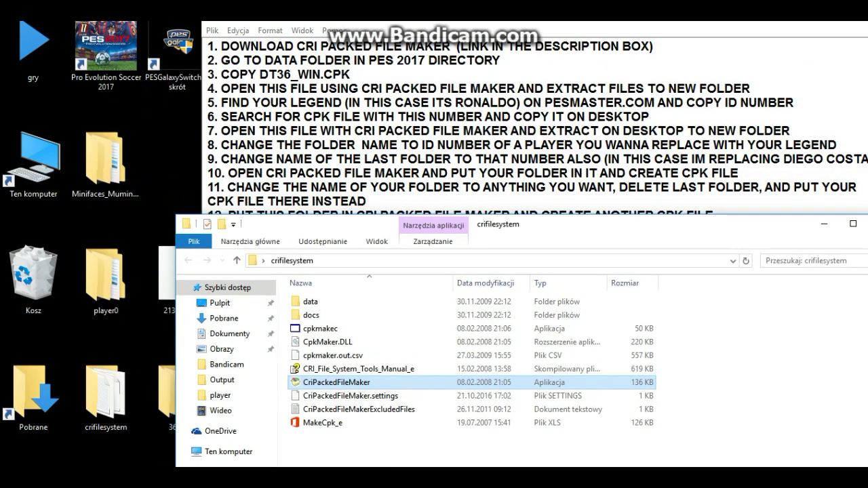
Step: Highlight instruction 10 in the notes and launch CriPackedFileMaker from the crifilesystem folder, moving its window clear of the desktop icons
drag(208, 173, 638, 173)
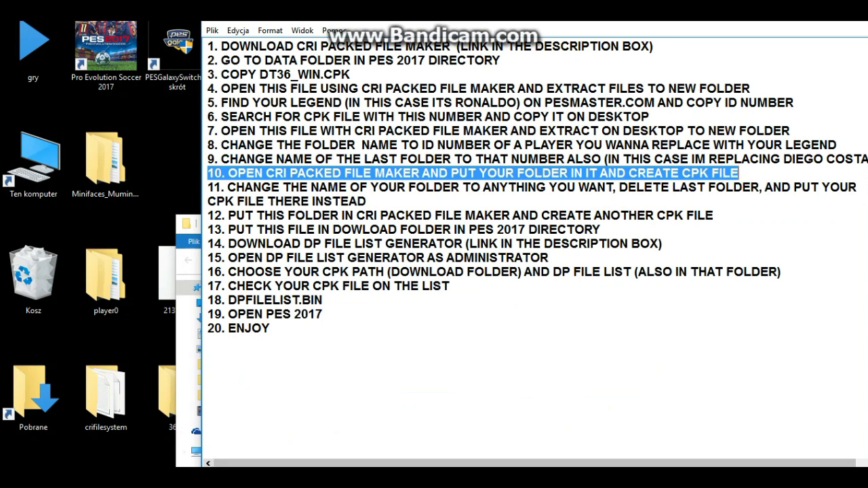
click(189, 442)
double_click(335, 382)
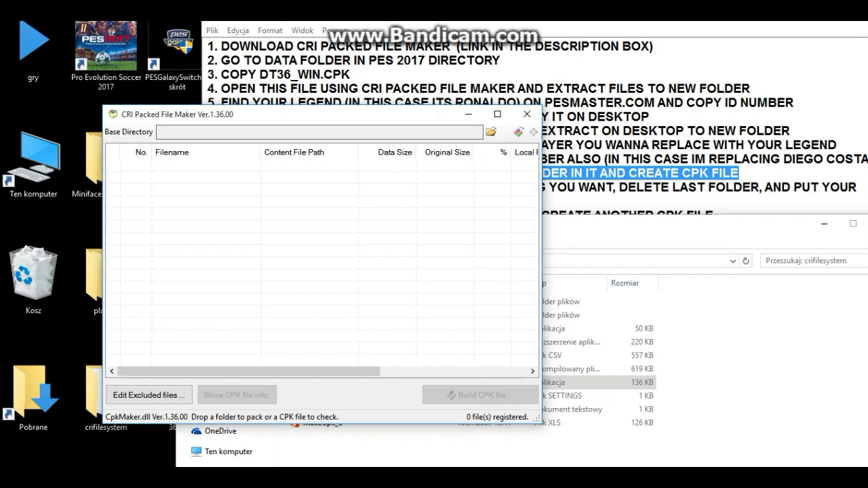
click(824, 224)
drag(339, 114, 603, 99)
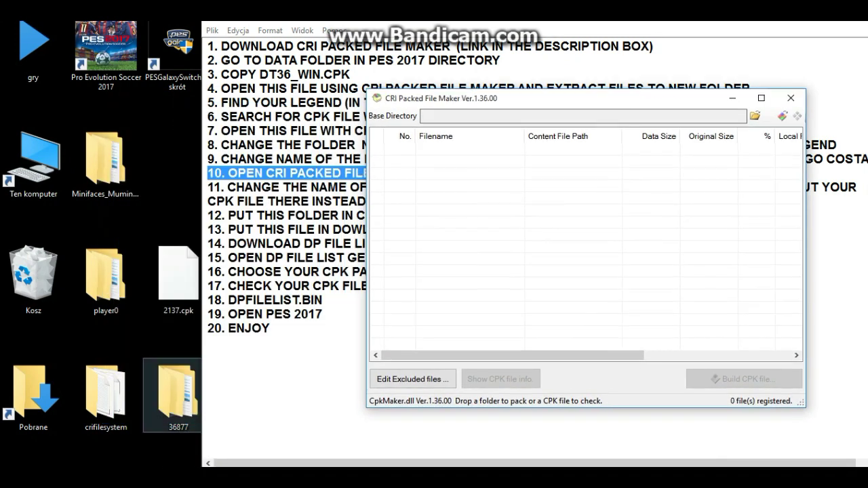
Step: Load the desktop's 36877 folder into CRI Packed File Maker and build it as 36877.cpk on the desktop
drag(178, 278, 184, 163)
drag(178, 394, 583, 237)
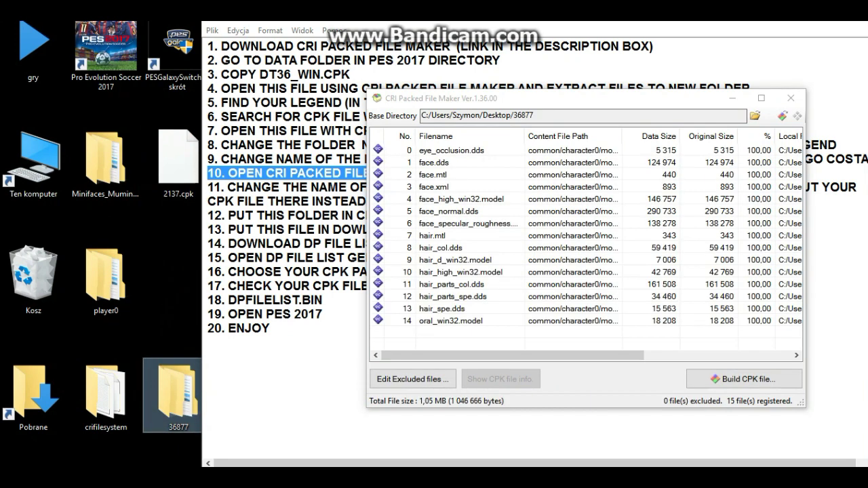
click(744, 378)
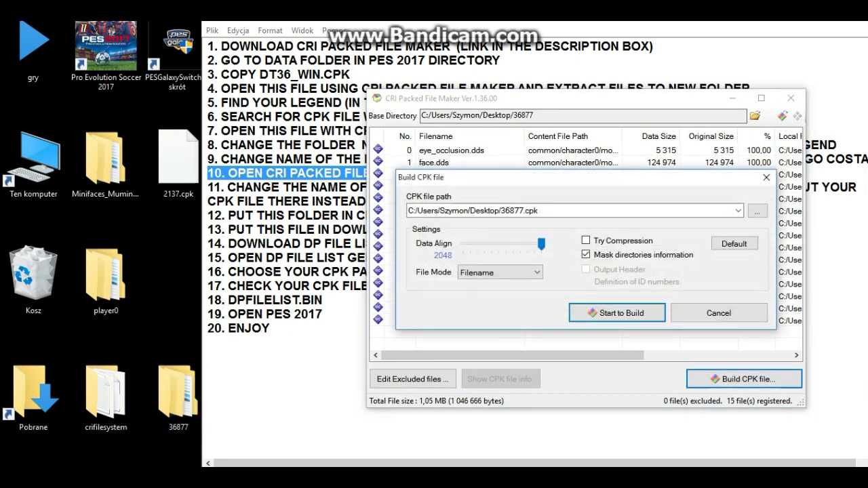
click(617, 312)
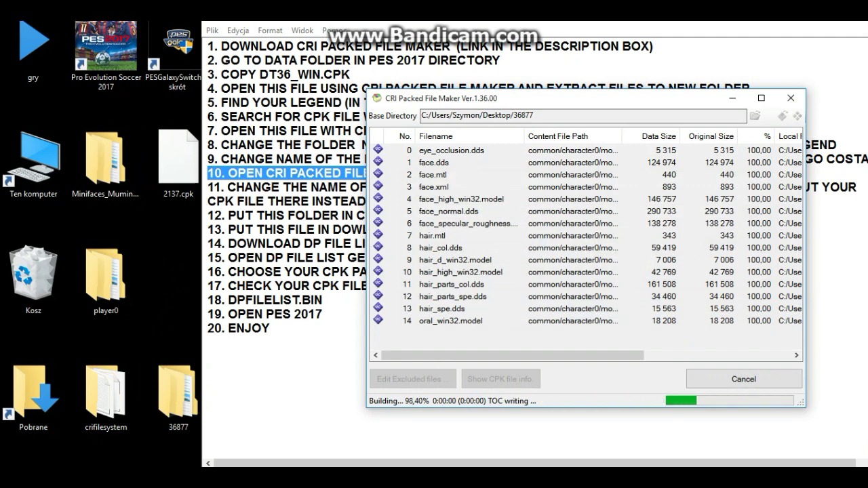